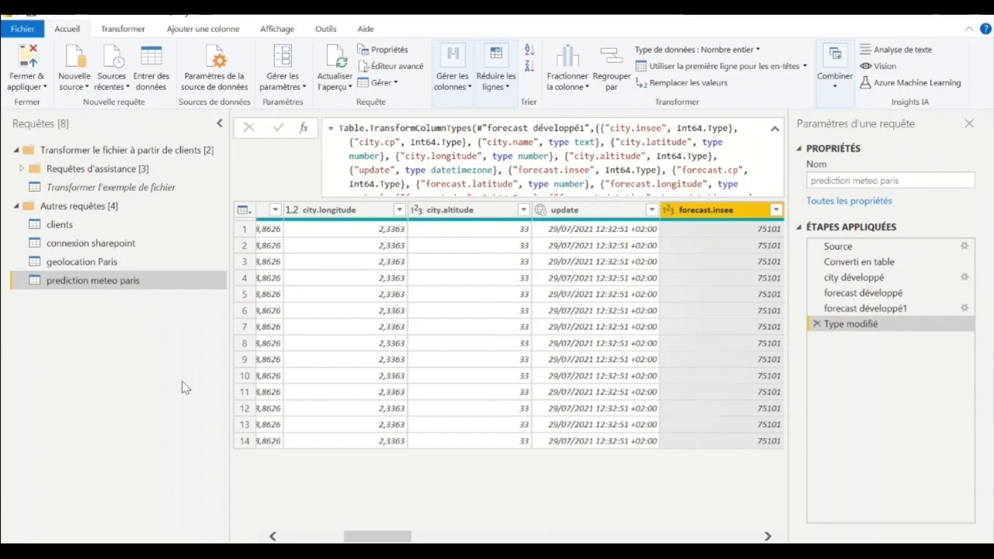
Switch to the browser and open the French Wikipedia article at fr.wikipedia.org/wiki/Répartition_géographique_de_la_population_en_France.
left_click(440, 541)
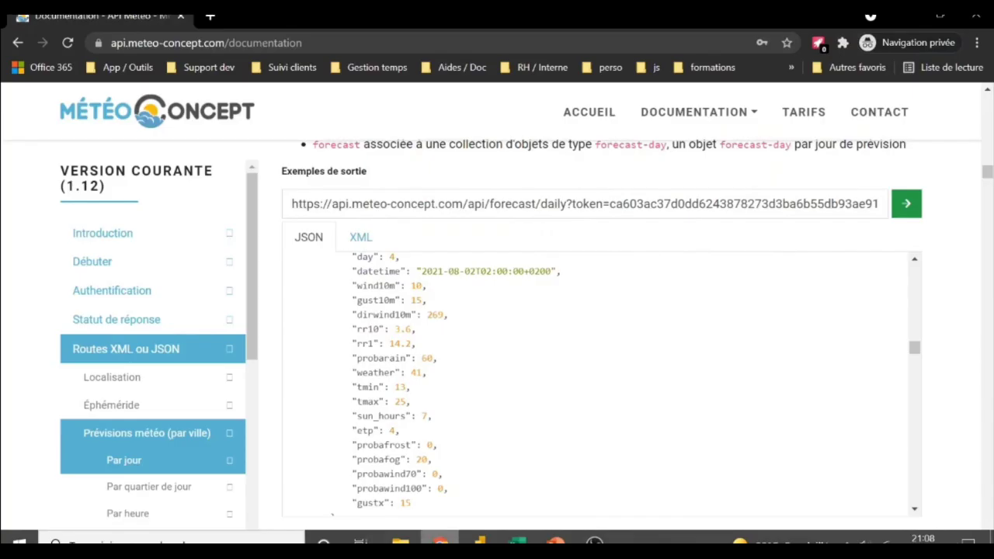
key("ctrl+l")
type("https://fr.wikipedia.org/wiki/R%C3%A9partition_g%C3%A9ographique_de_la_population_en_France - Importer un des tableaux présents sur la page")
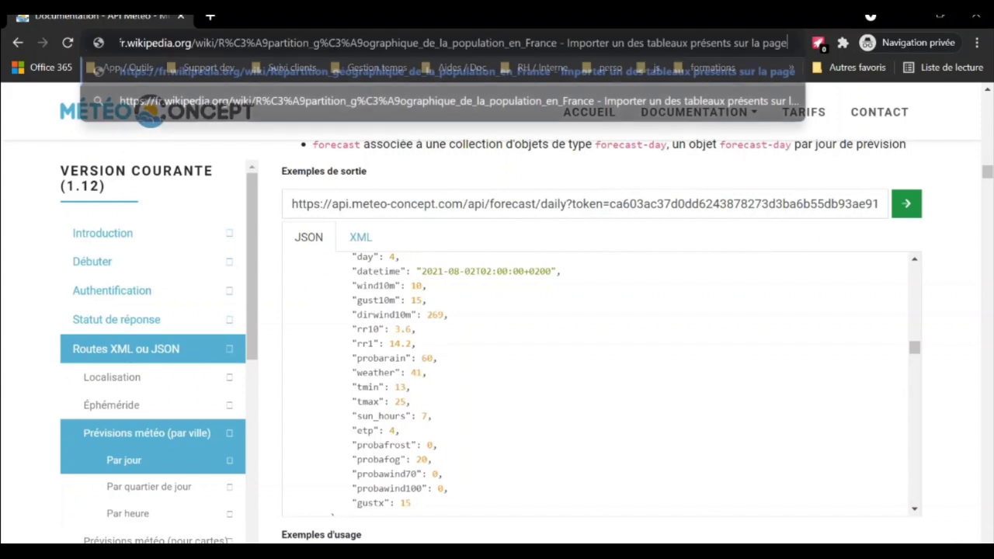
key("Return")
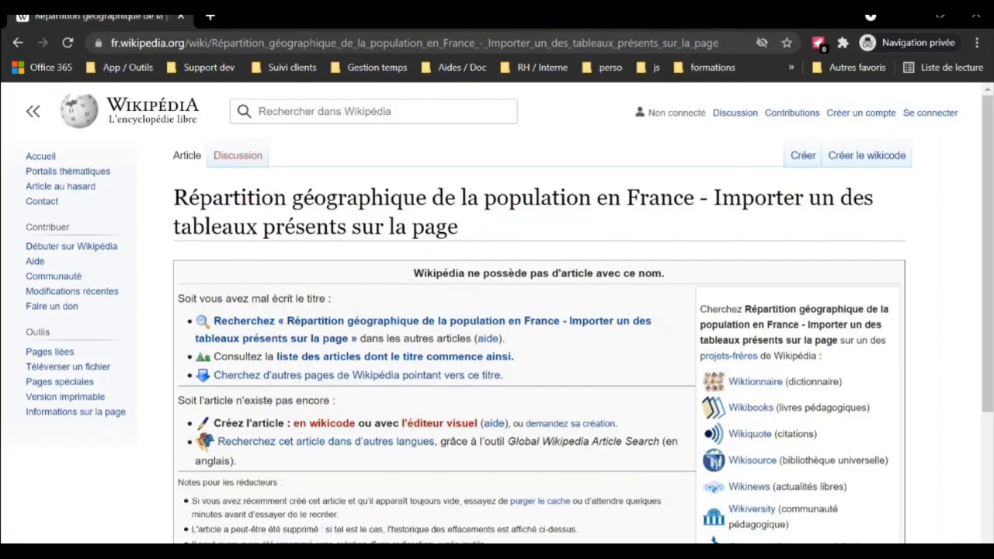
scroll(422, 194, "down", 3)
scroll(422, 194, "up", 3)
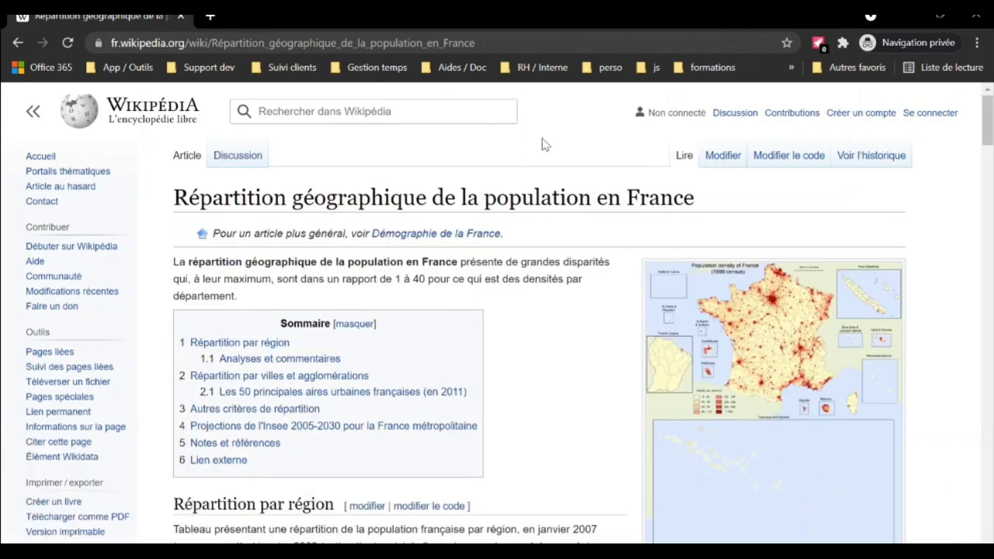
left_click_drag(475, 42, 116, 43)
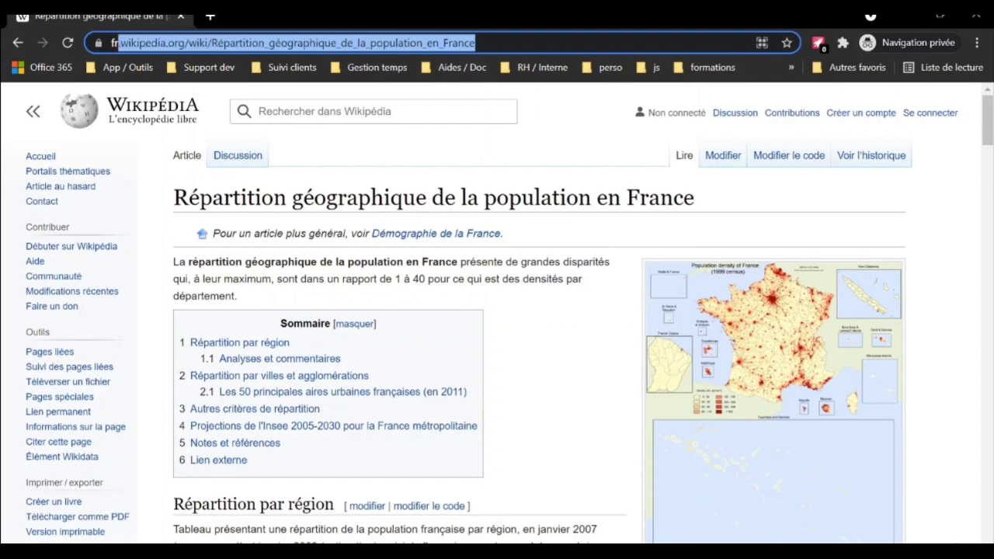
left_click(512, 142)
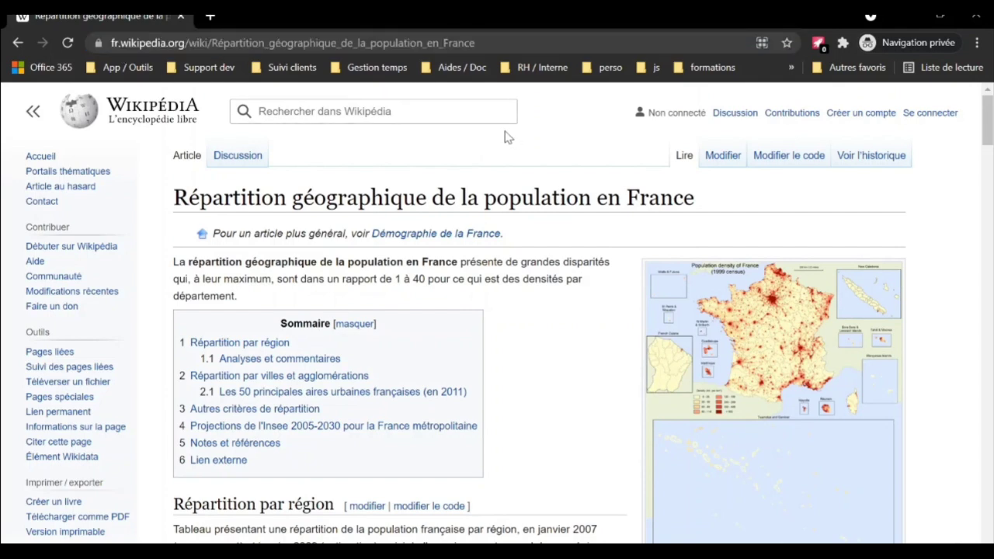
Examine the population table in the article's "Répartition par région" section, including its columns and region rows.
scroll(497, 140, "down", 3)
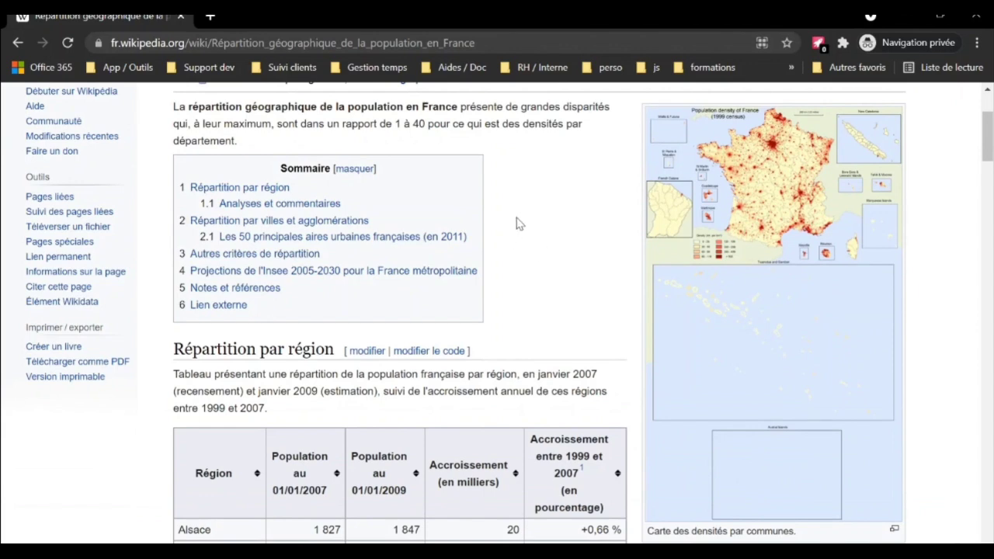
scroll(512, 216, "down", 1)
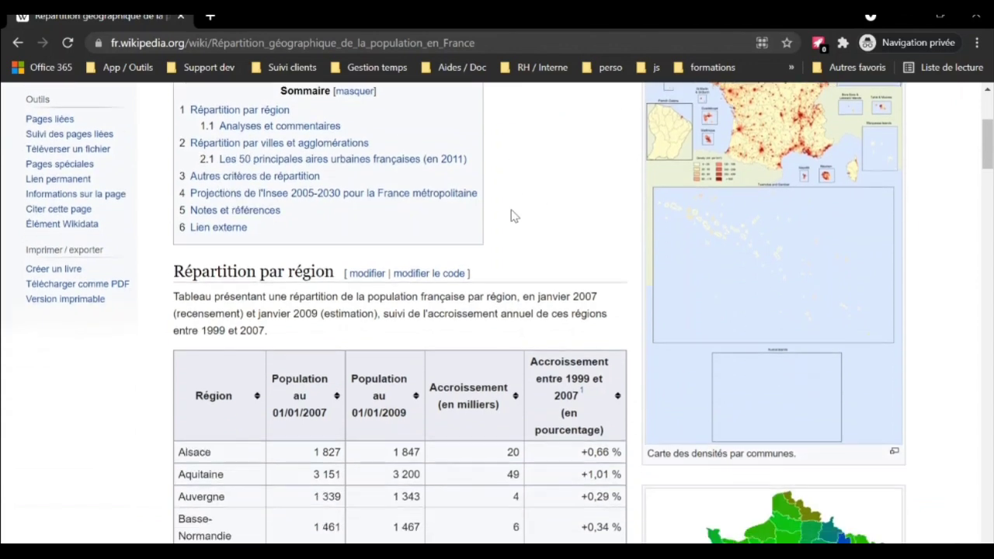
scroll(513, 215, "down", 2)
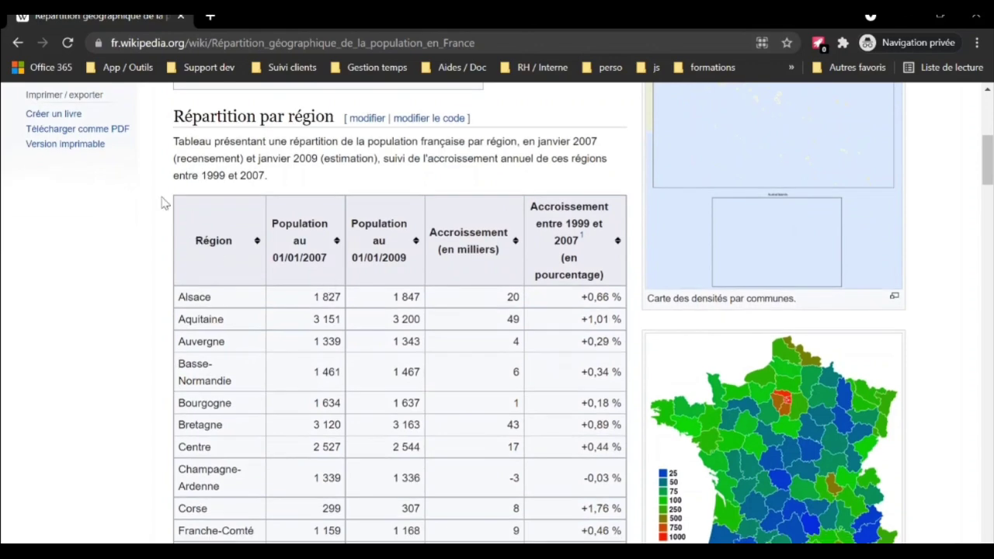
scroll(223, 314, "down", 2)
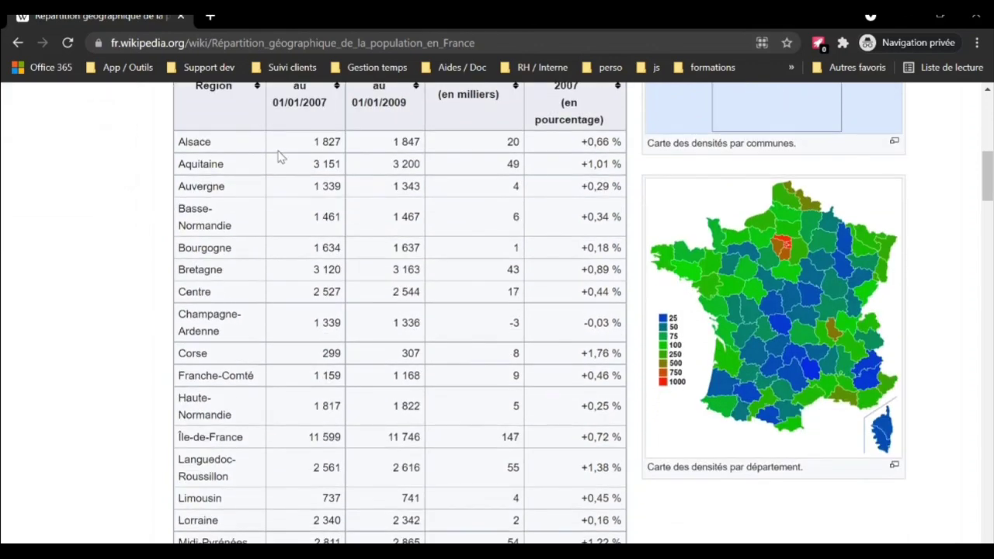
scroll(372, 215, "down", 5)
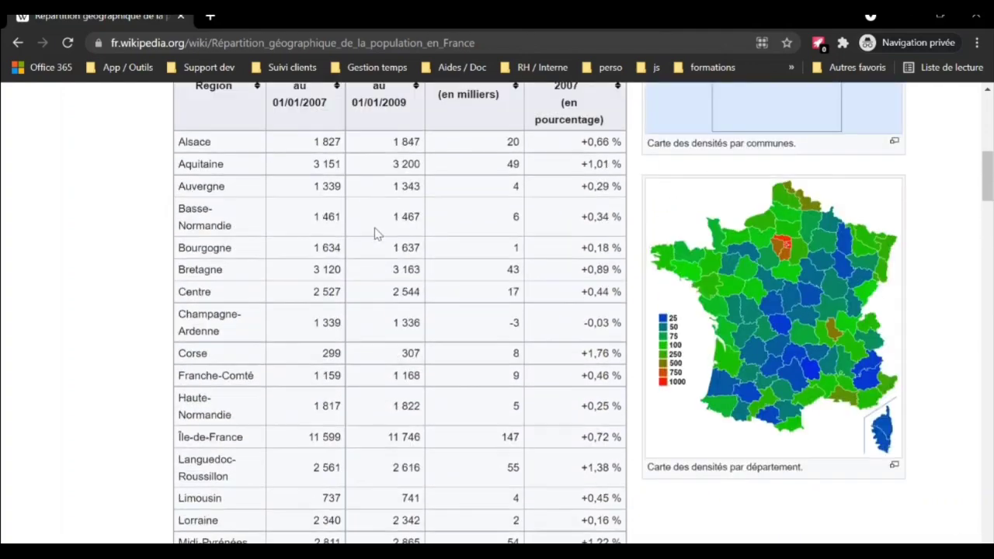
scroll(378, 234, "up", 3)
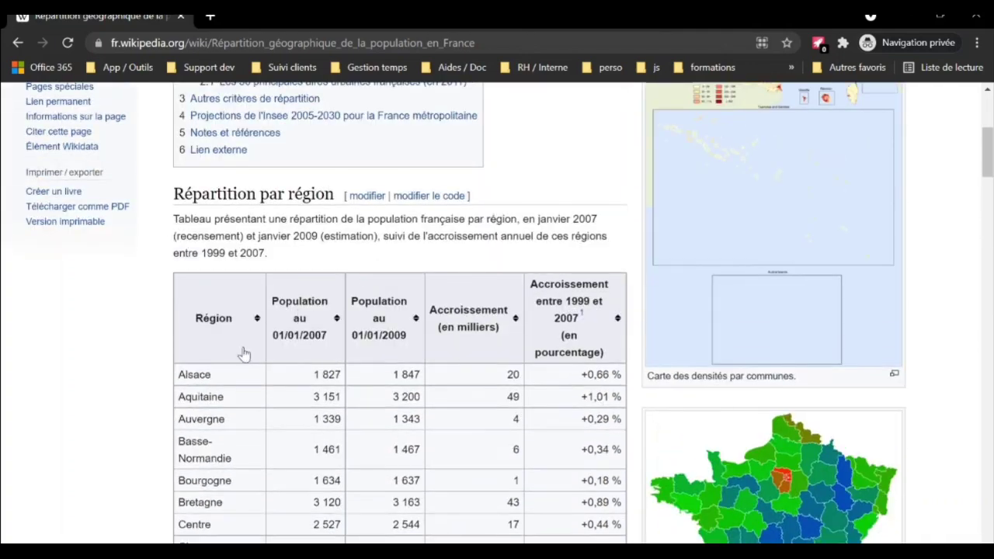
scroll(248, 346, "down", 2)
Inspect the HTML code behind the Alsace row of the region table, look over the rest of the page, and close the developer tools.
right_click(194, 217)
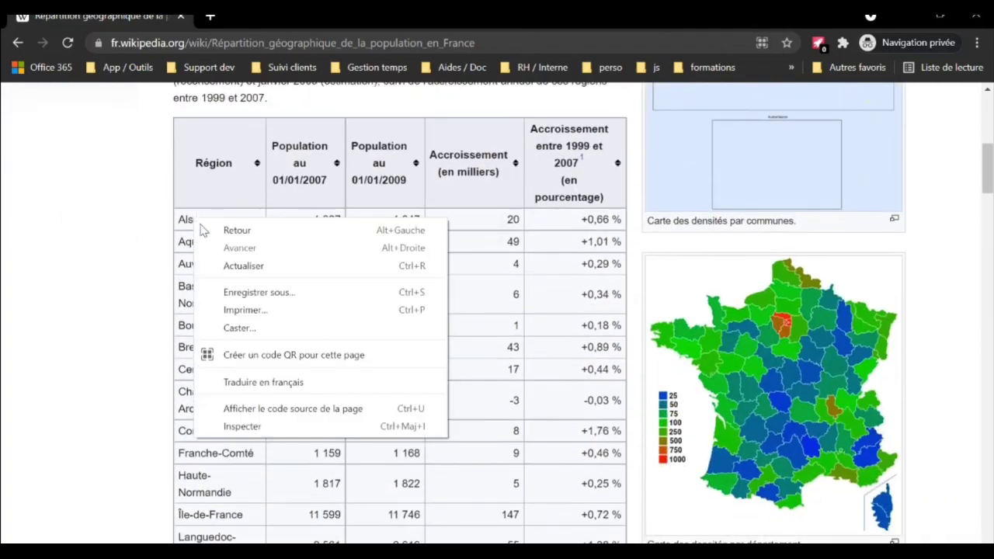
key("Escape")
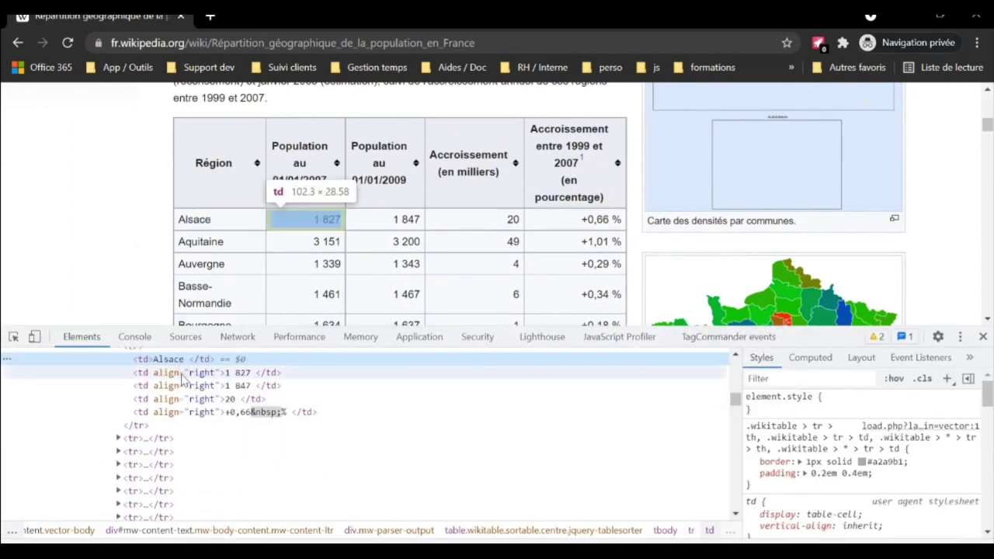
scroll(190, 397, "up", 2)
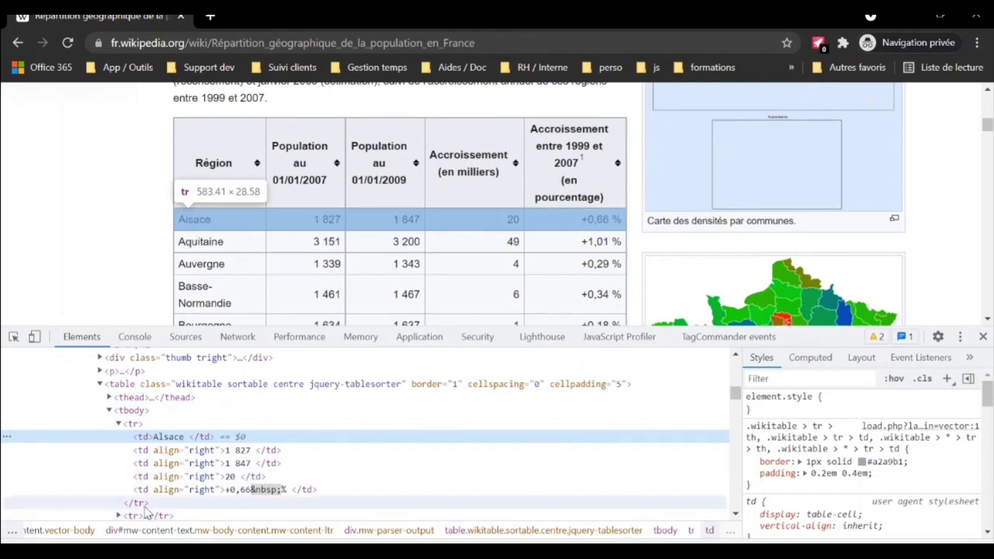
scroll(163, 497, "down", 2)
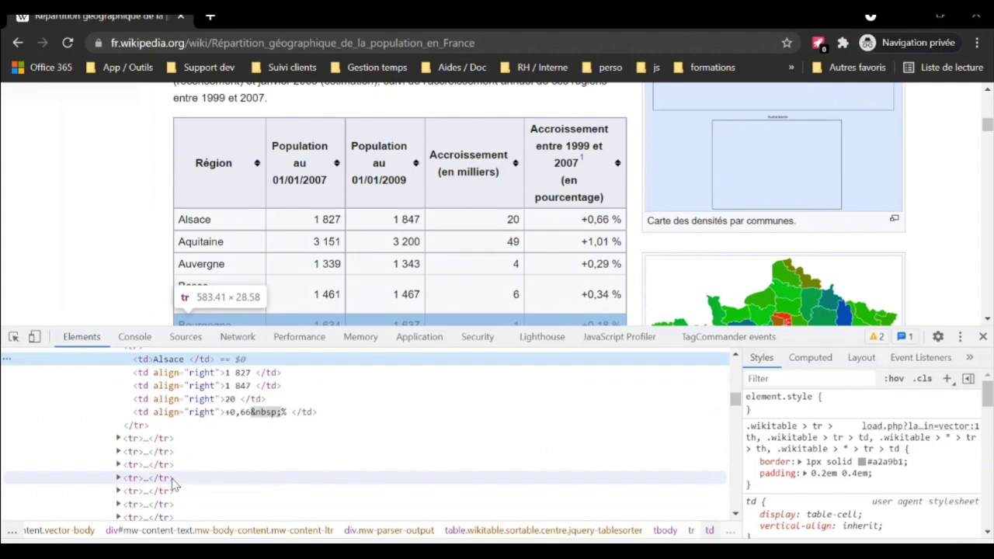
scroll(221, 198, "down", 9)
scroll(222, 198, "down", 5)
scroll(221, 198, "up", 8)
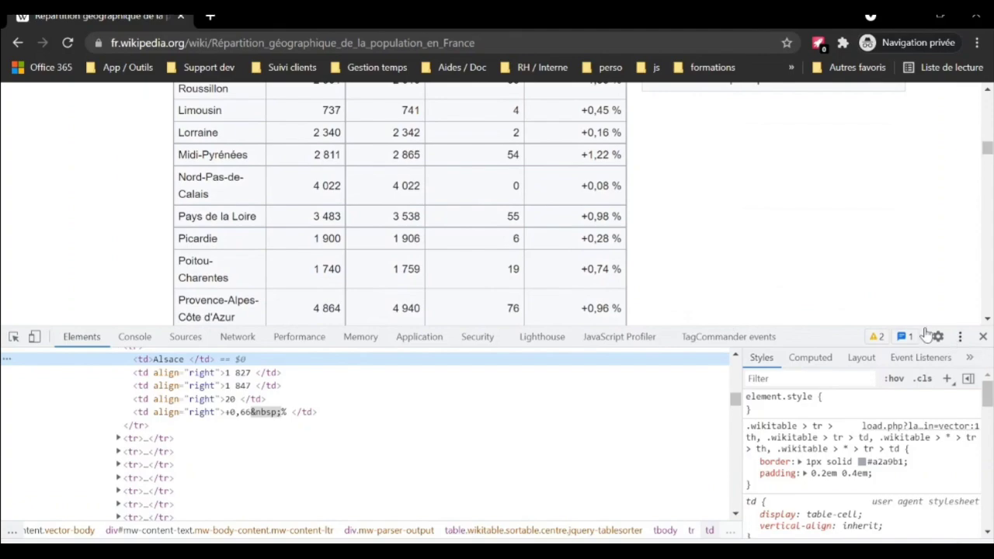
scroll(488, 208, "down", 15)
scroll(488, 208, "up", 5)
scroll(486, 209, "down", 15)
scroll(482, 209, "up", 20)
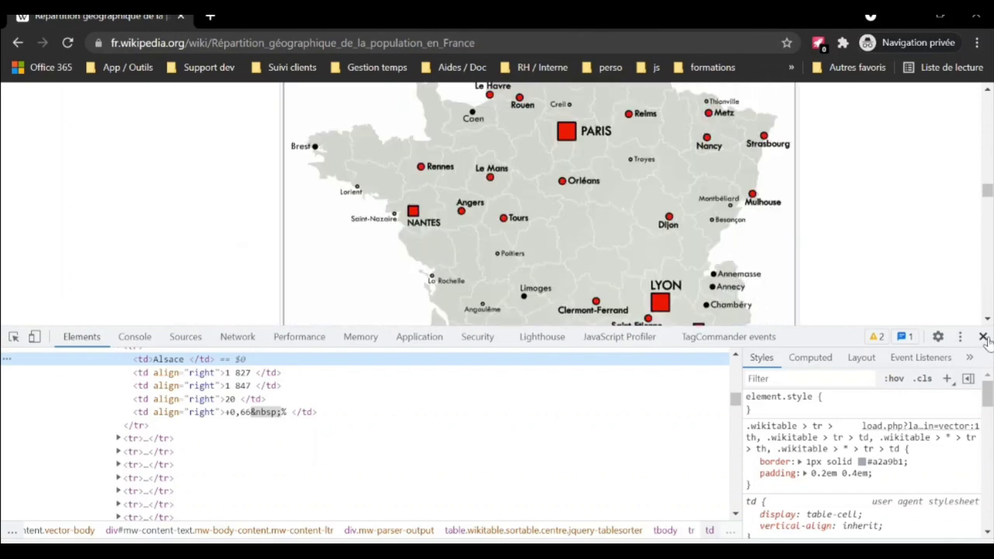
left_click(983, 337)
Copy the Wikipedia article's web address and switch to the Power Query Editor.
key("ctrl+l")
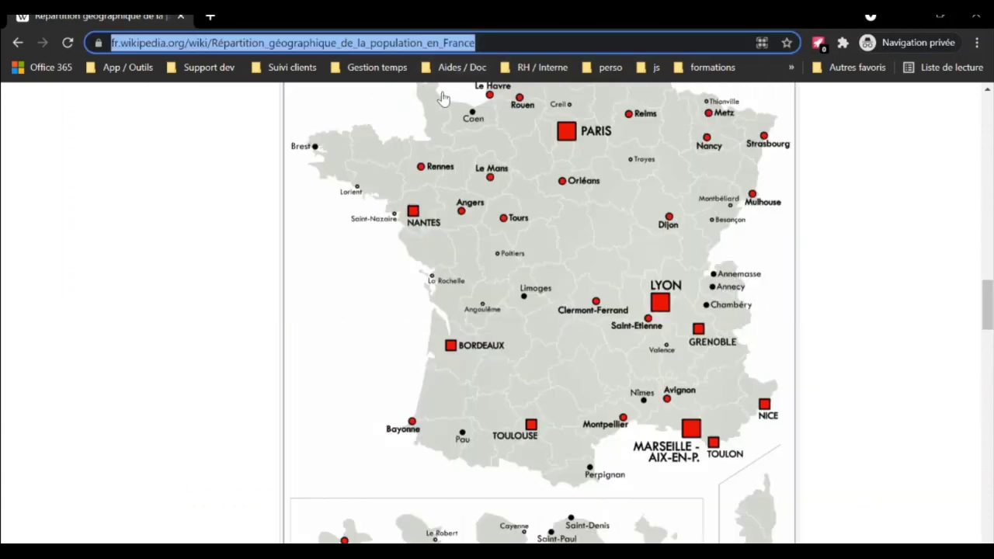
key("alt+Tab")
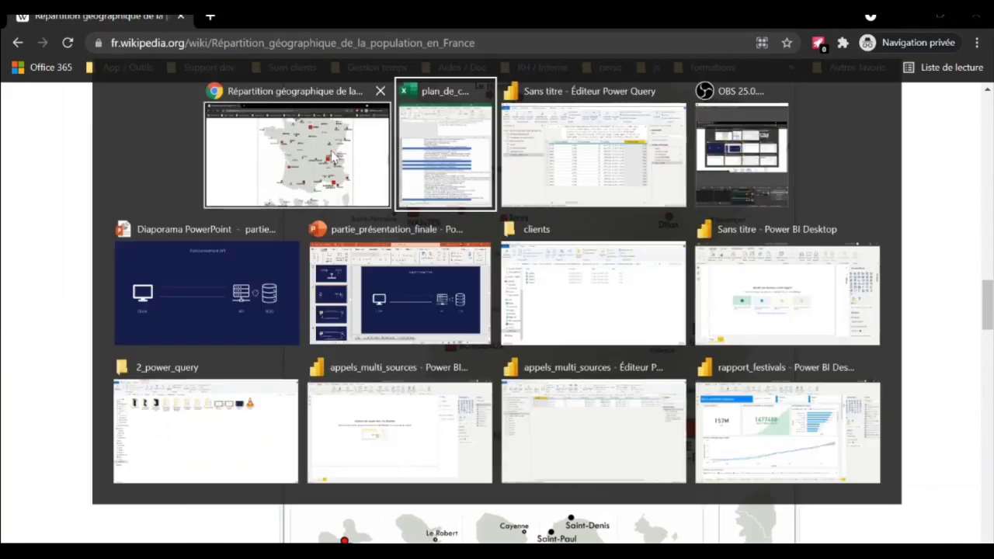
key("Tab")
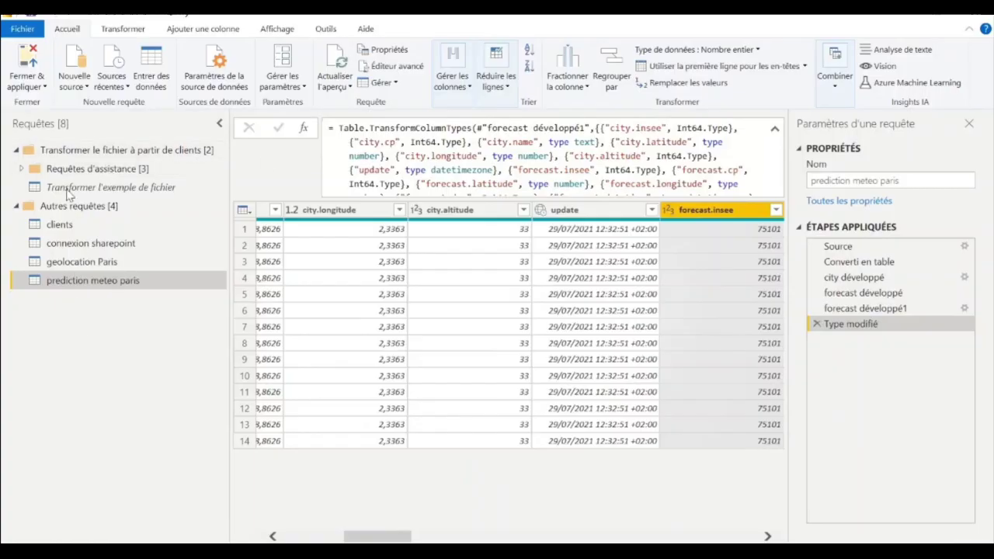
left_click(69, 87)
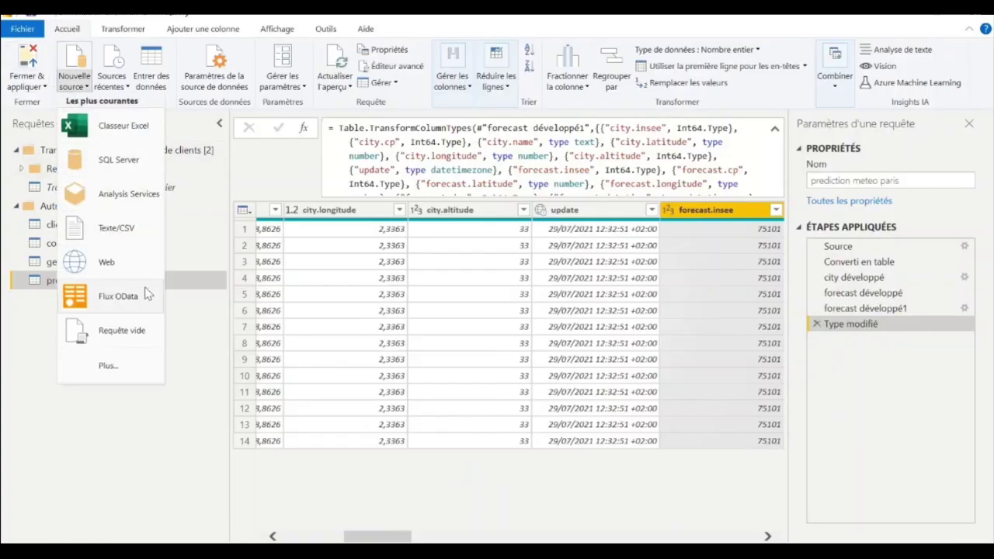
left_click(122, 262)
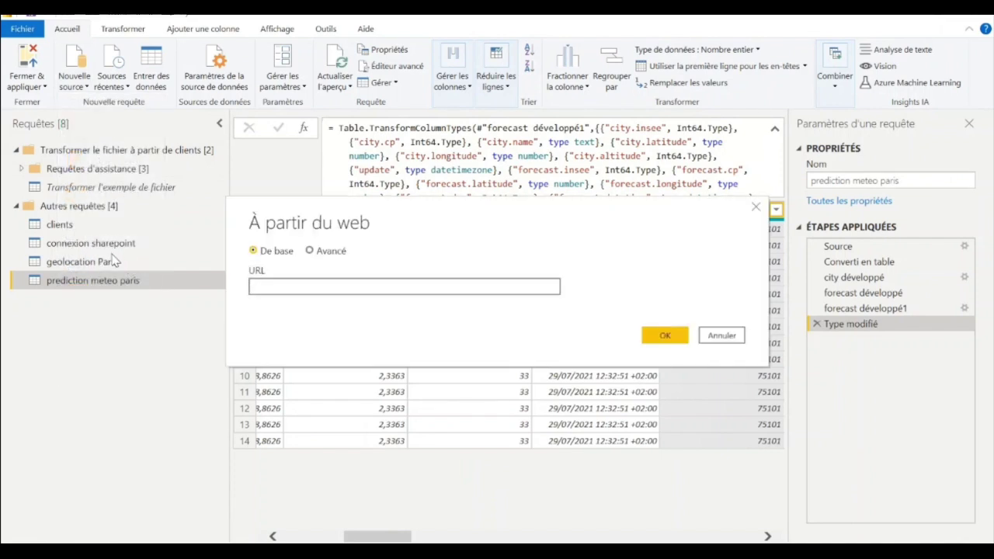
key("ctrl+v")
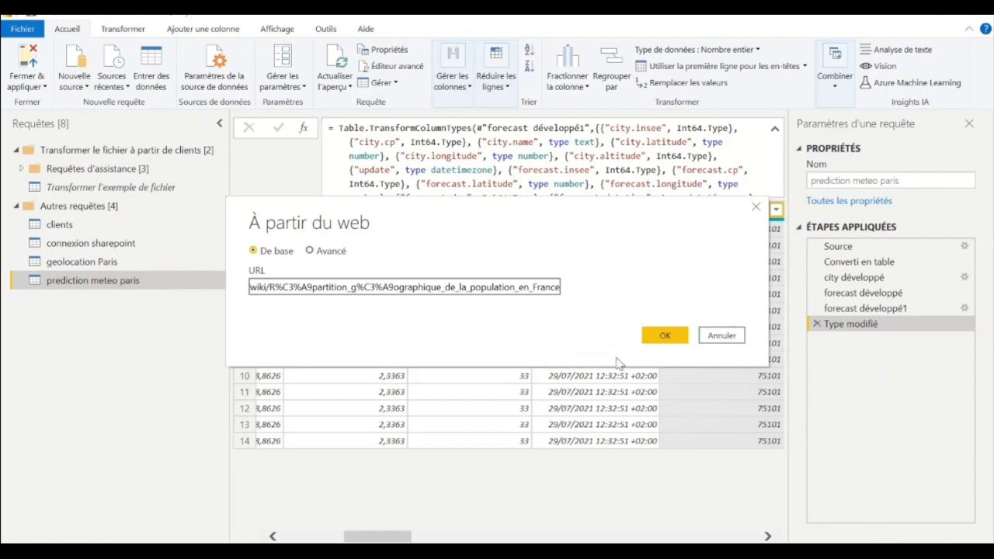
left_click(668, 342)
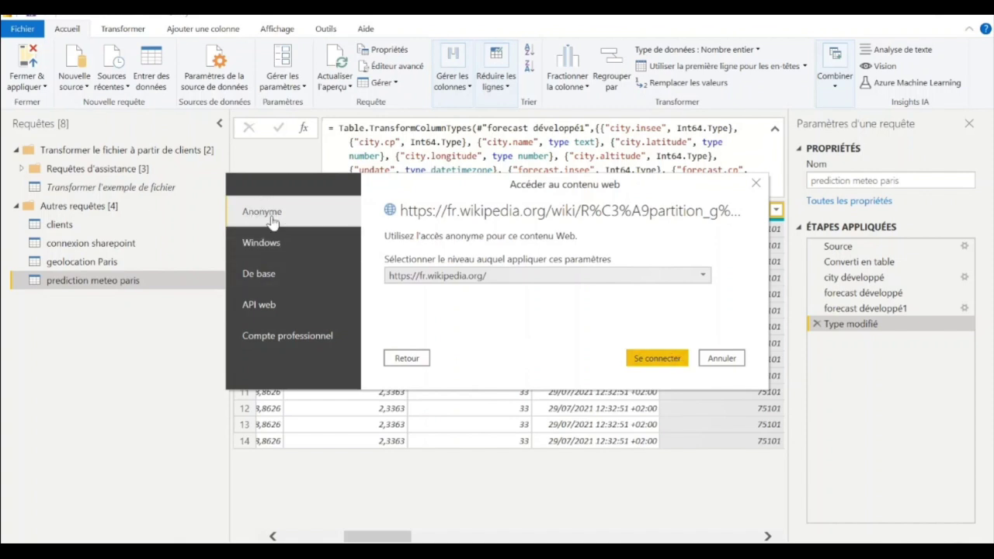
left_click(660, 363)
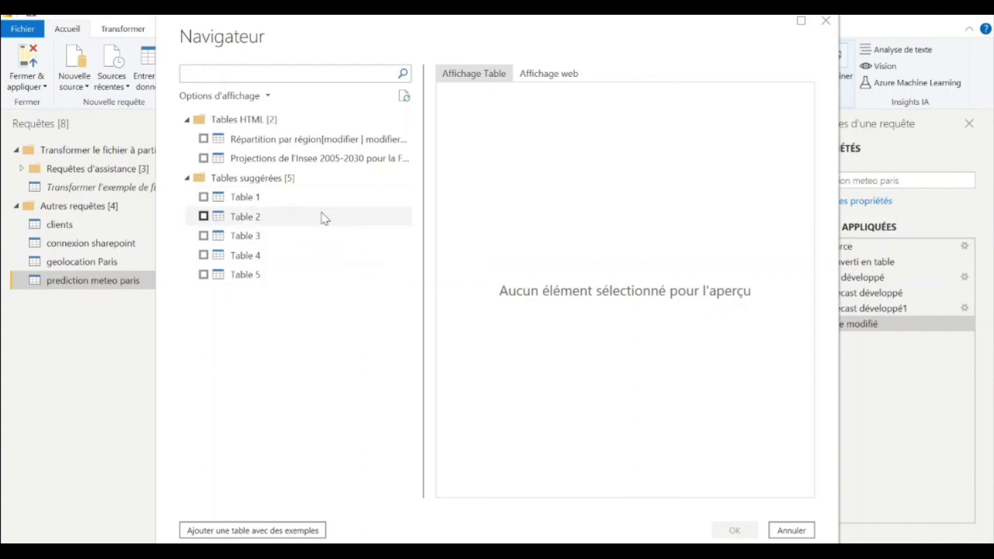
Preview the two HTML tables, "Répartition par région" and "Projections de l'Insee 2005-2030", without ticking them for import.
left_click(265, 142)
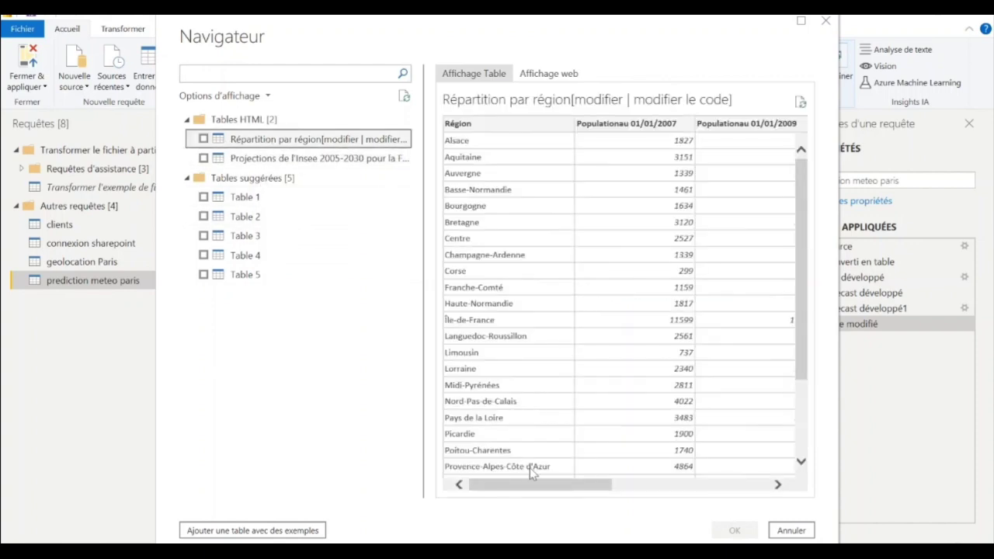
mouse_move(533, 483)
left_mouse_down()
mouse_move(701, 497)
mouse_move(544, 496)
left_mouse_up()
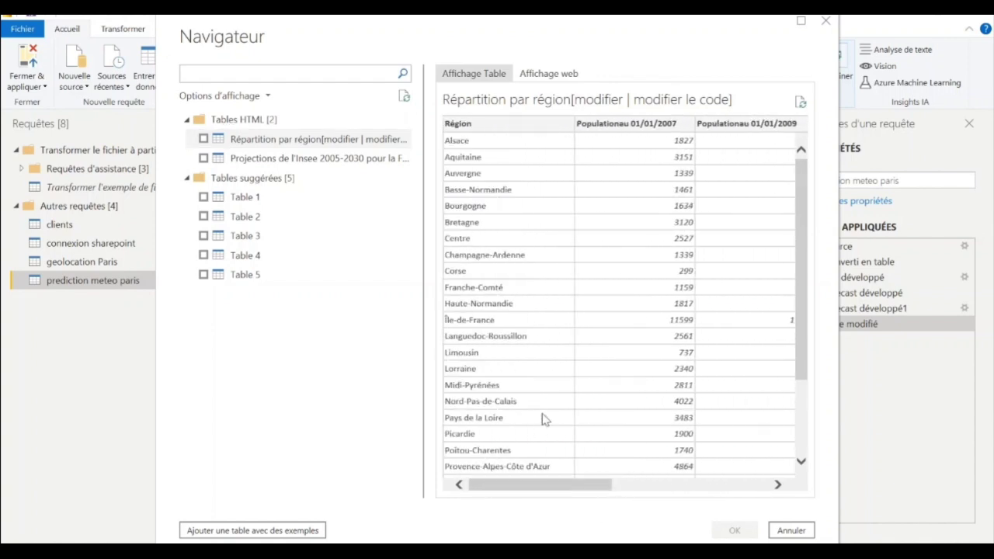
left_click(346, 160)
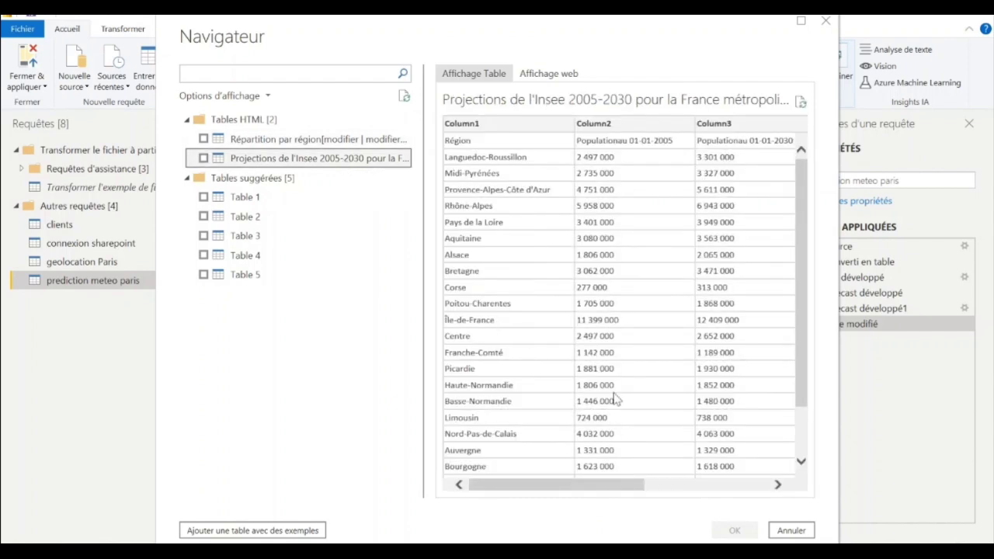
left_click_drag(541, 494, 475, 497)
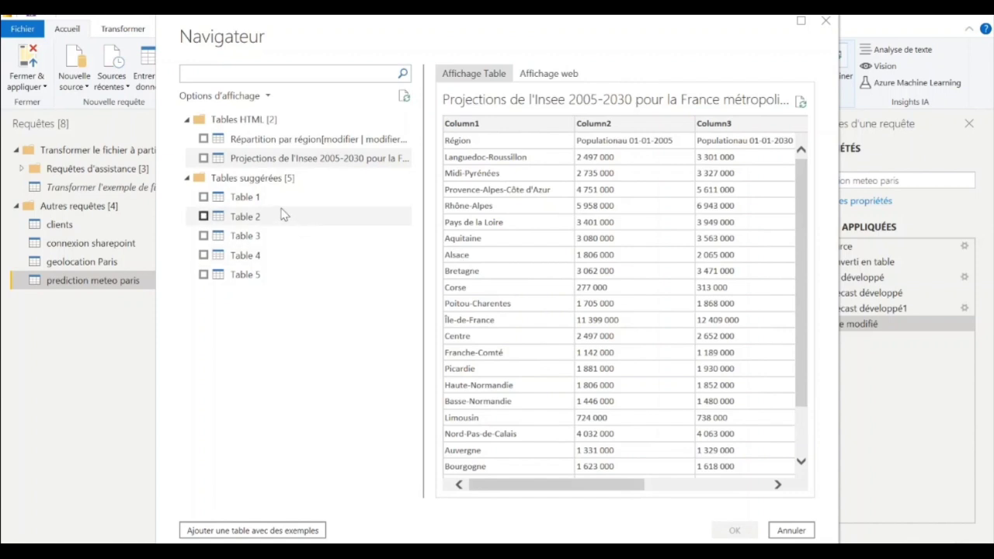
Preview each suggested table in turn, from Table 1 to Table 5.
left_click(245, 198)
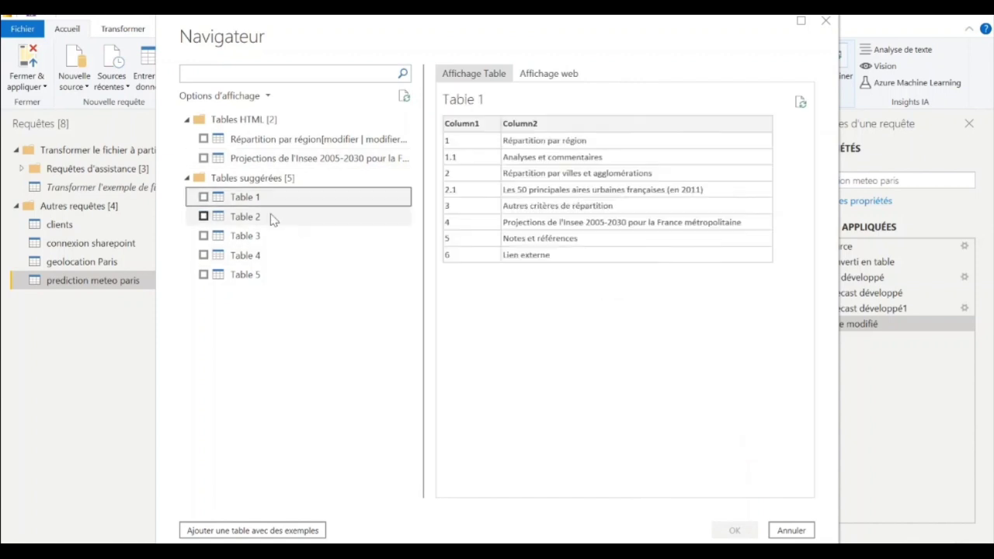
left_click(272, 218)
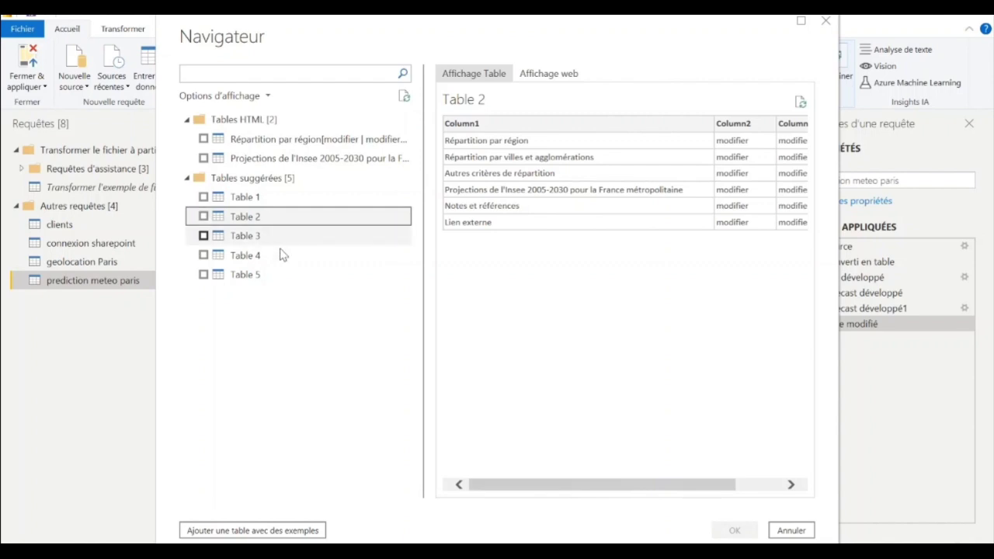
left_click_drag(529, 488, 466, 462)
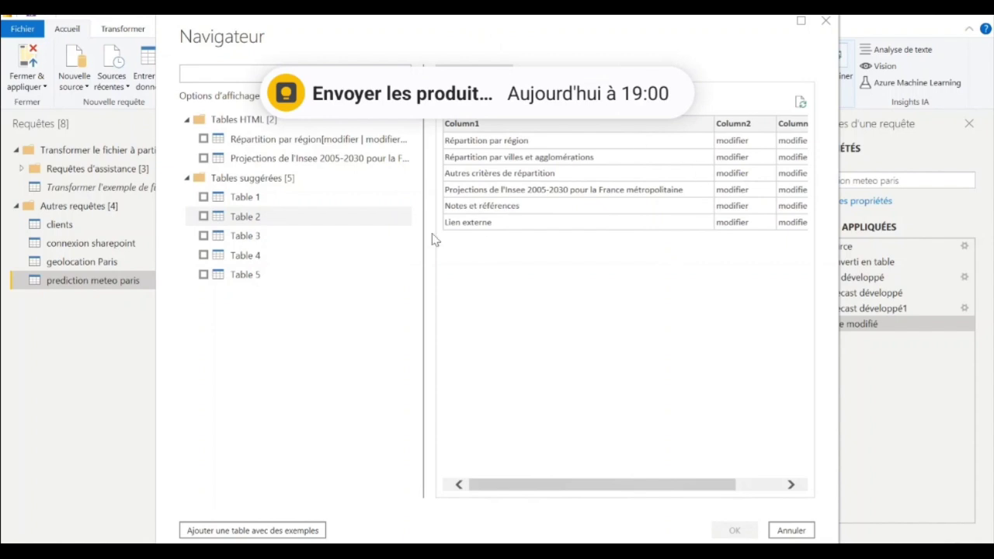
left_click(272, 240)
left_click(271, 256)
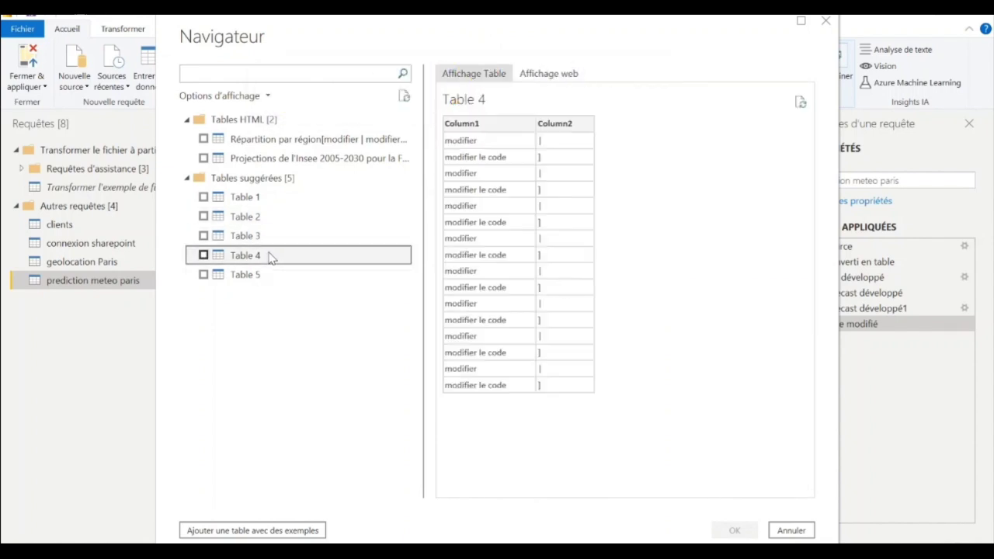
left_click(260, 275)
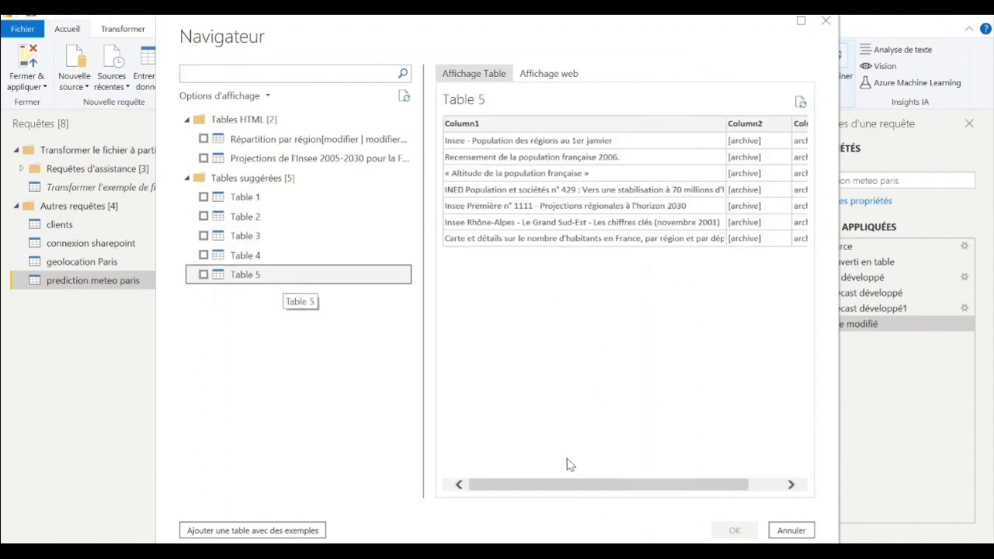
Compare the two HTML tables again and import only "Répartition par région" as a query.
left_click_drag(572, 484, 378, 299)
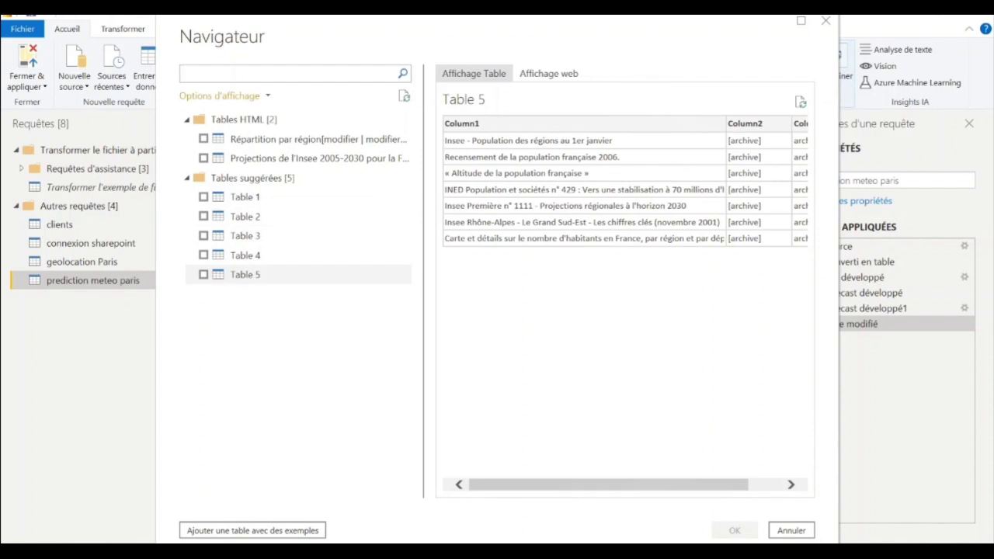
left_click(237, 158)
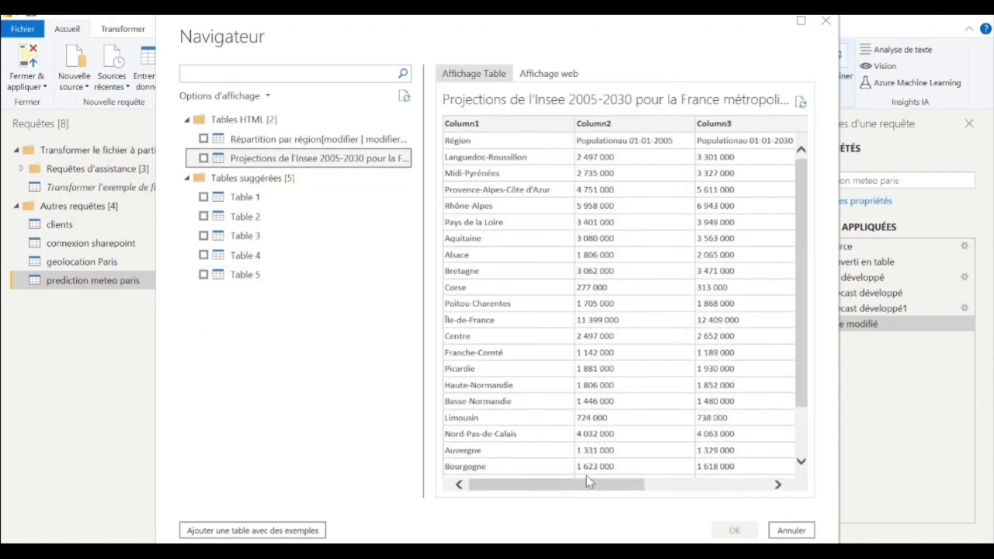
left_click(322, 145)
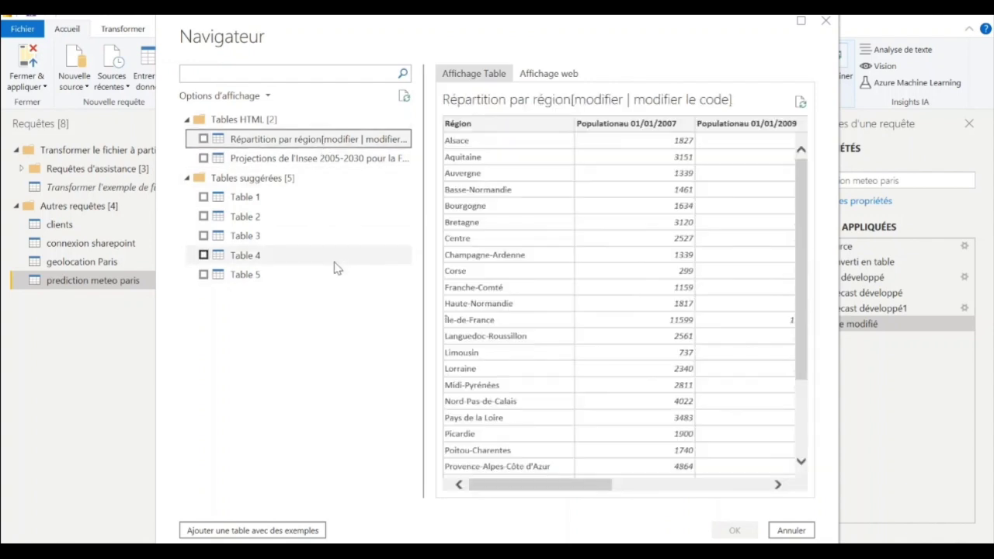
left_click_drag(542, 487, 610, 487)
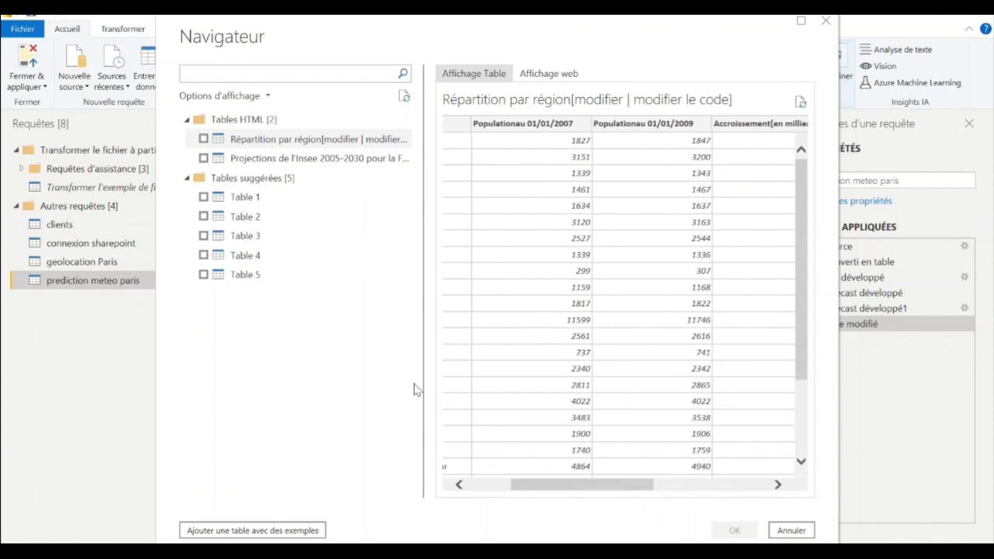
left_click(204, 139)
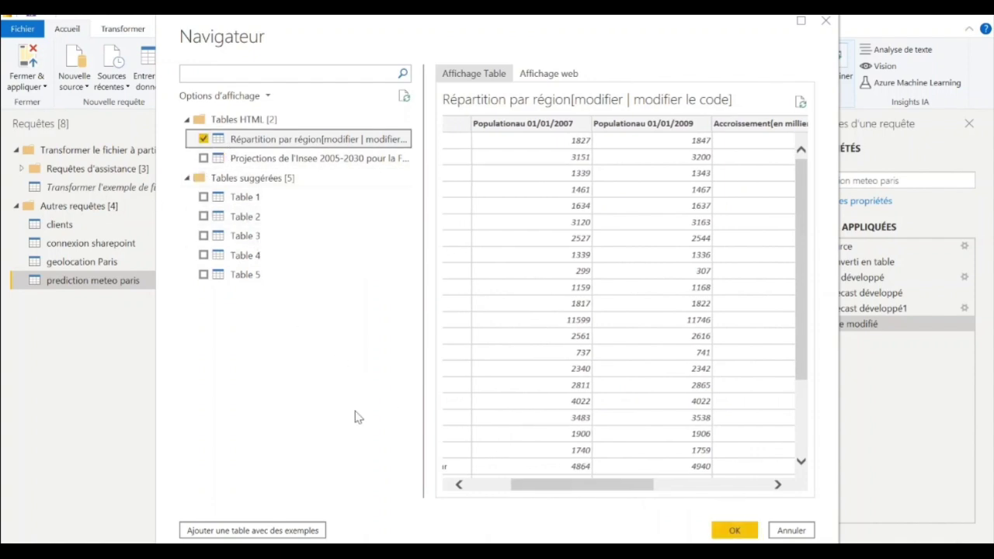
left_click(735, 532)
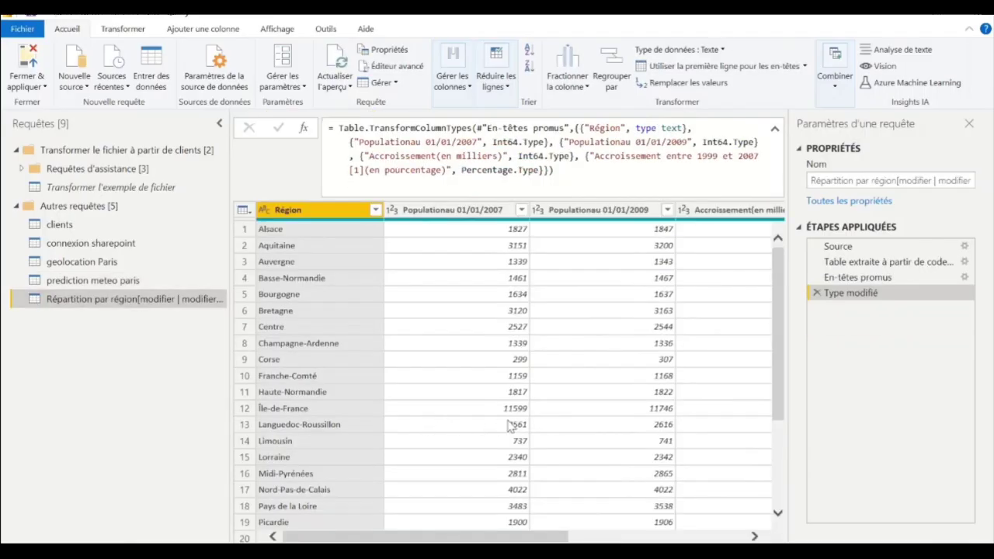
Review the imported table's columns and rename the "Répartition par région" query to "régions wikipedia".
scroll(520, 394, "right", 5)
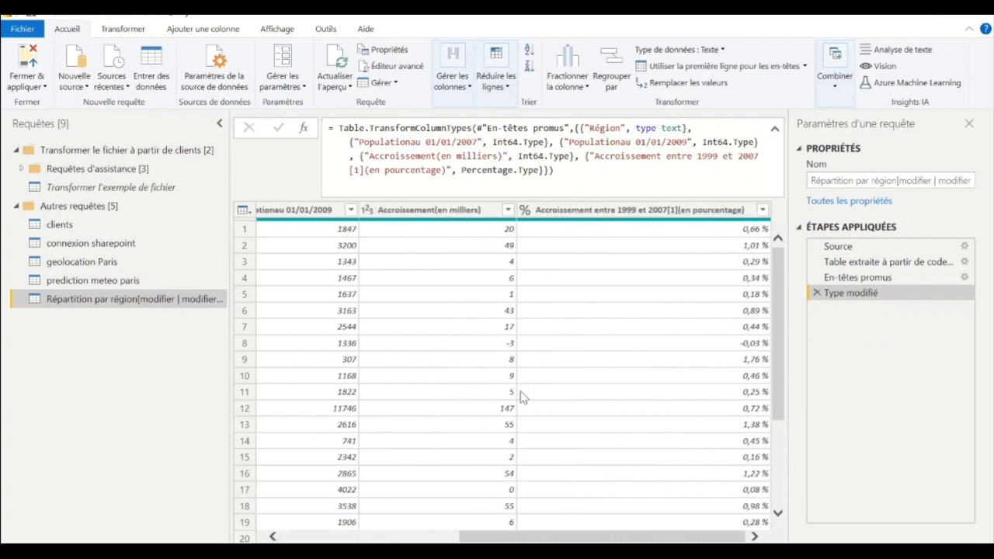
scroll(519, 395, "left", 5)
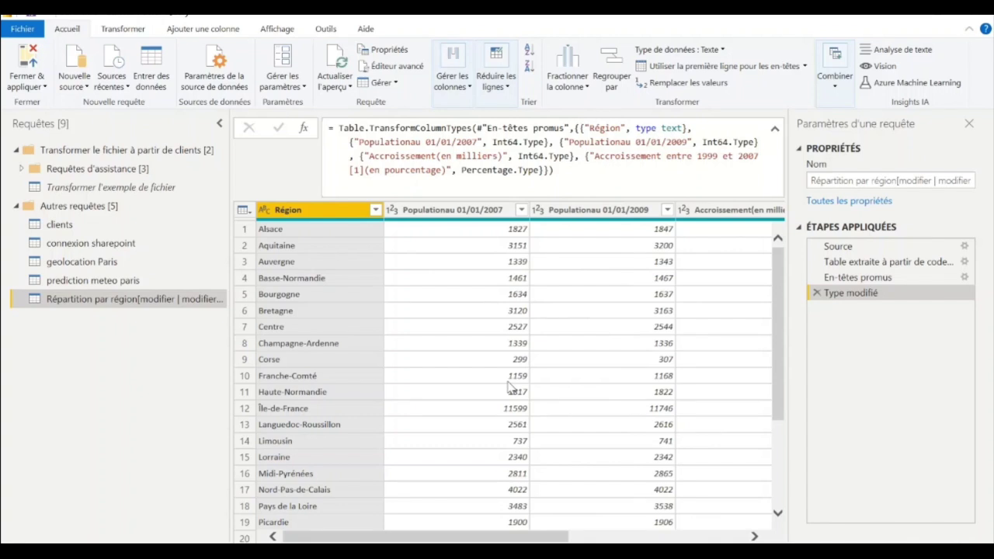
double_click(113, 302)
type("rég")
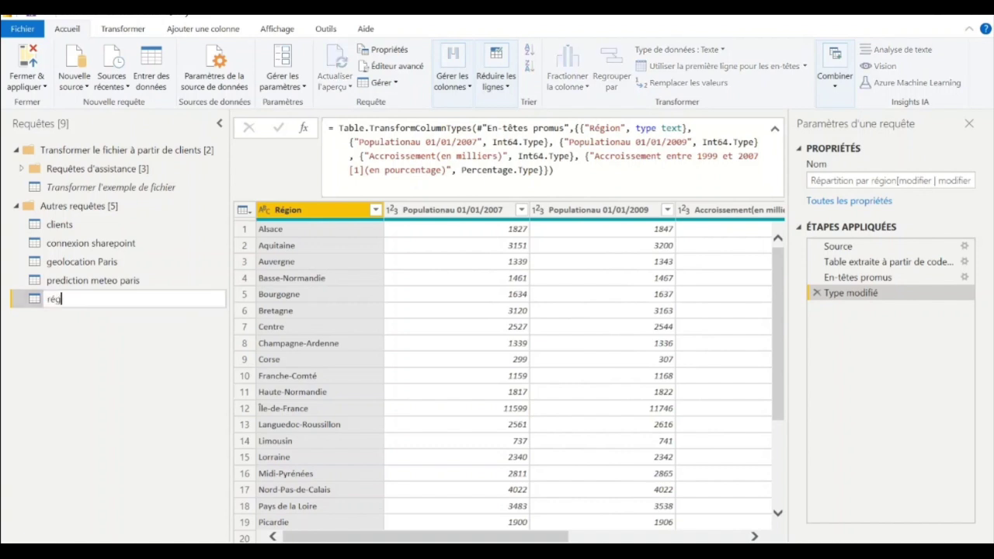
type("ions wikipedia")
key("Return")
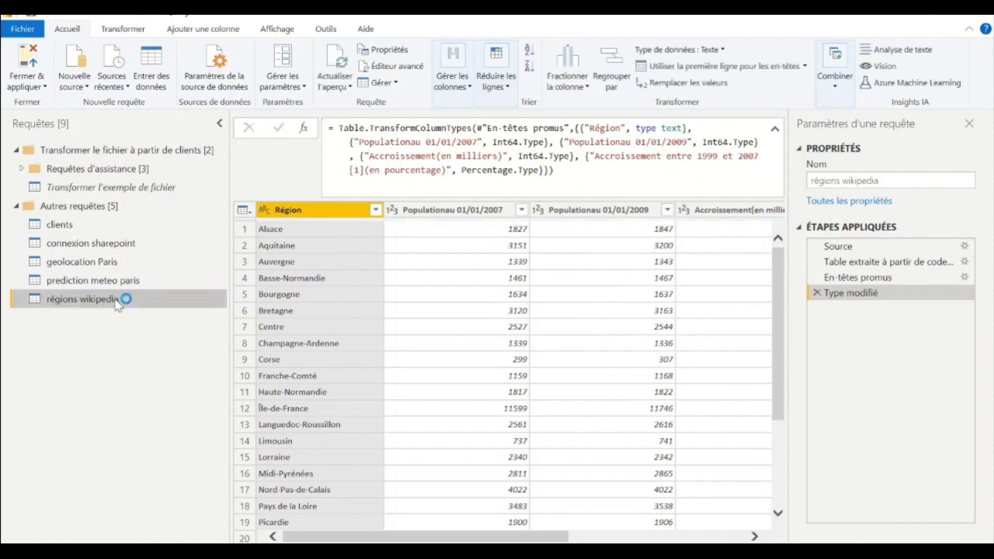